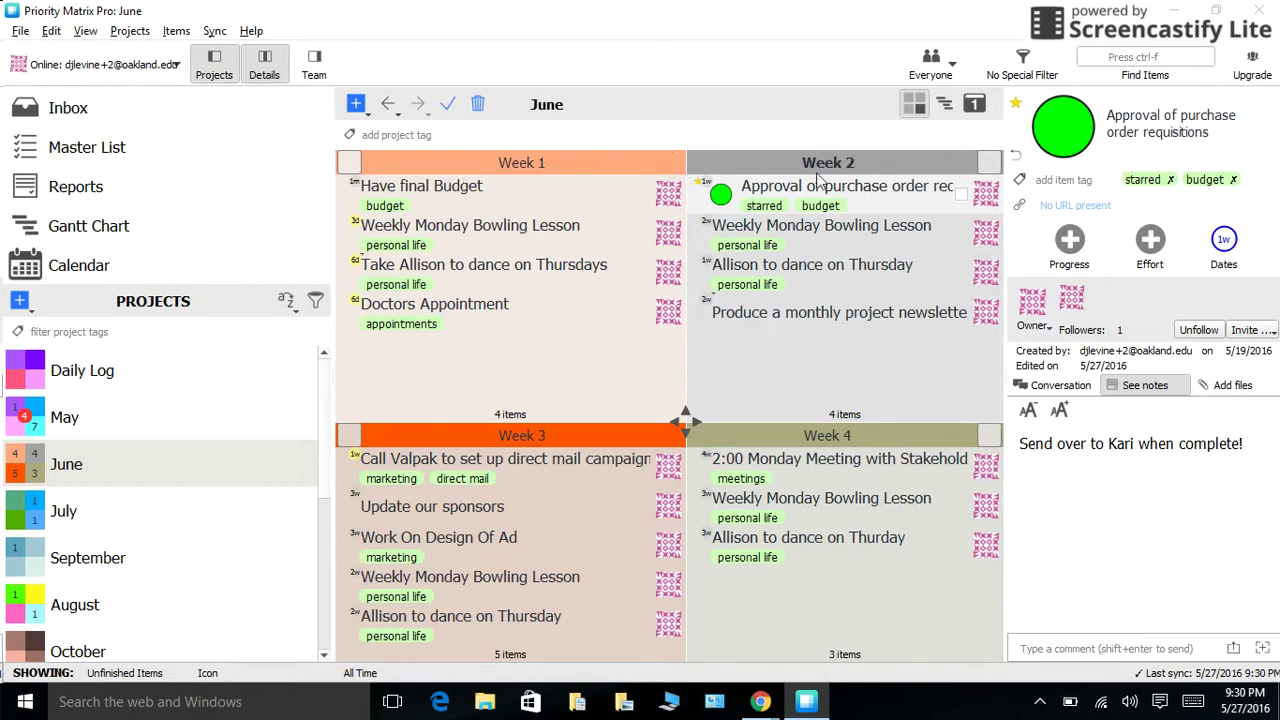
left_click(877, 188)
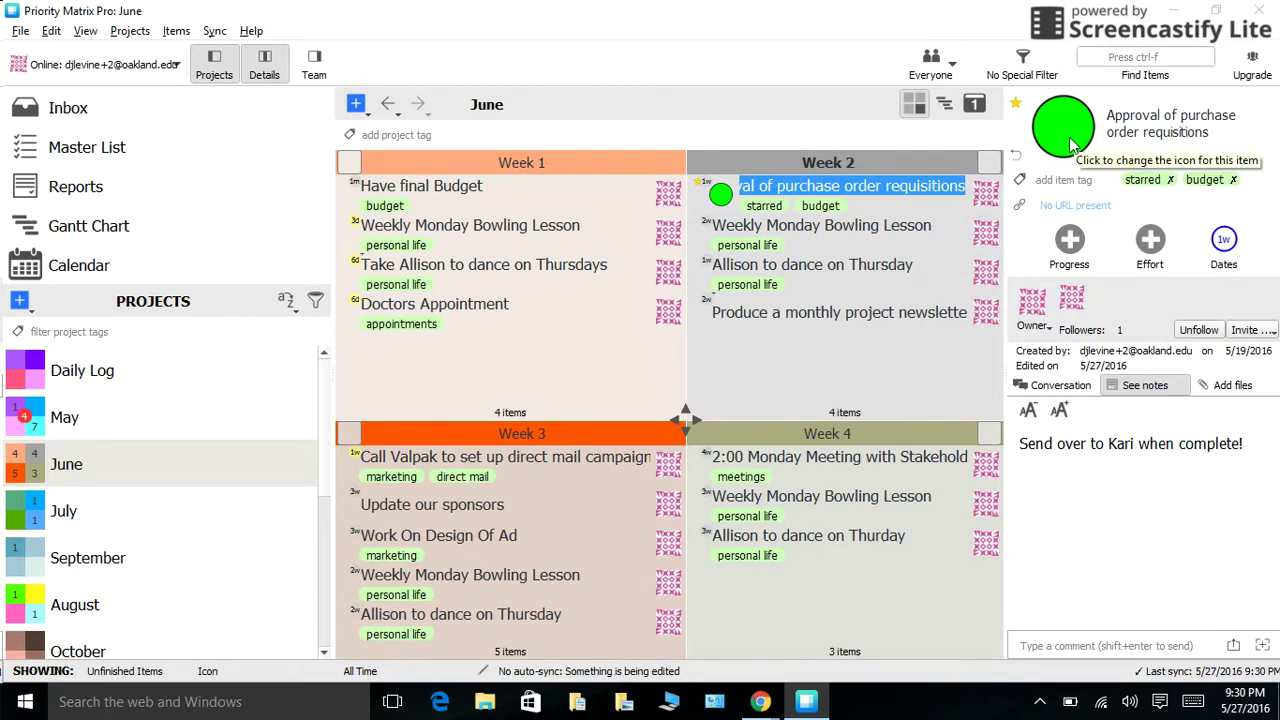
left_click(1072, 145)
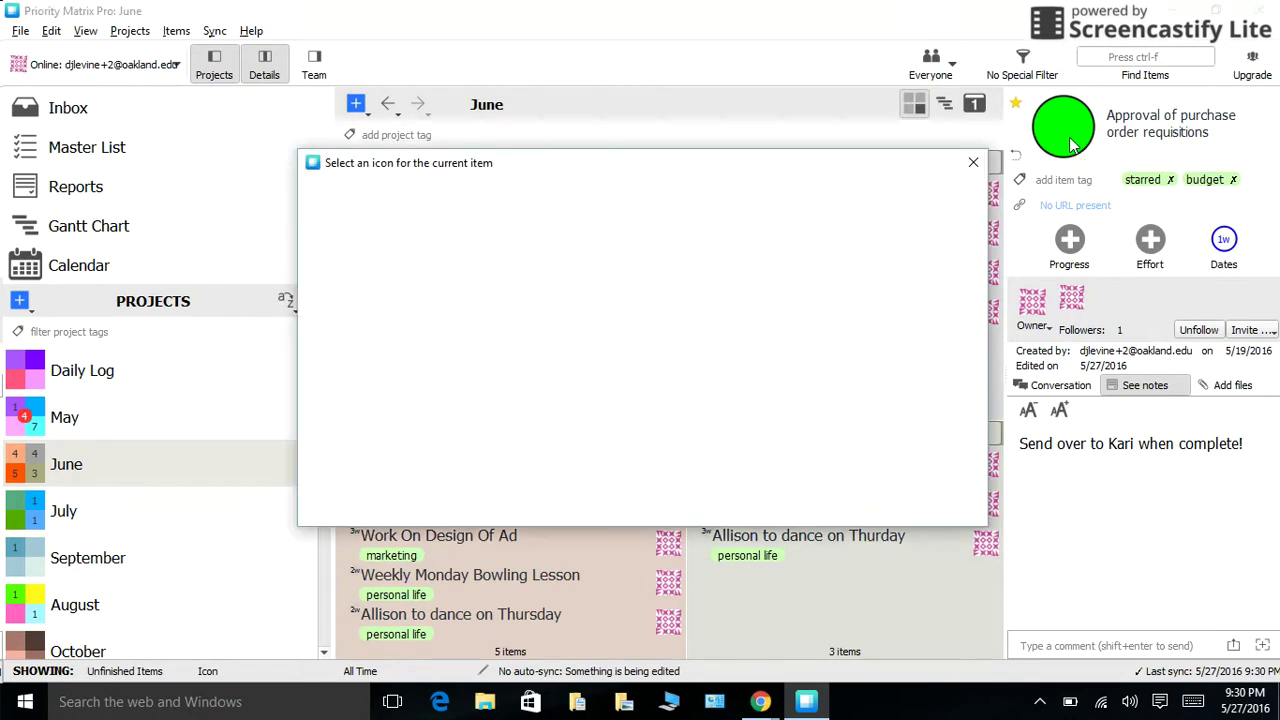
left_click(972, 164)
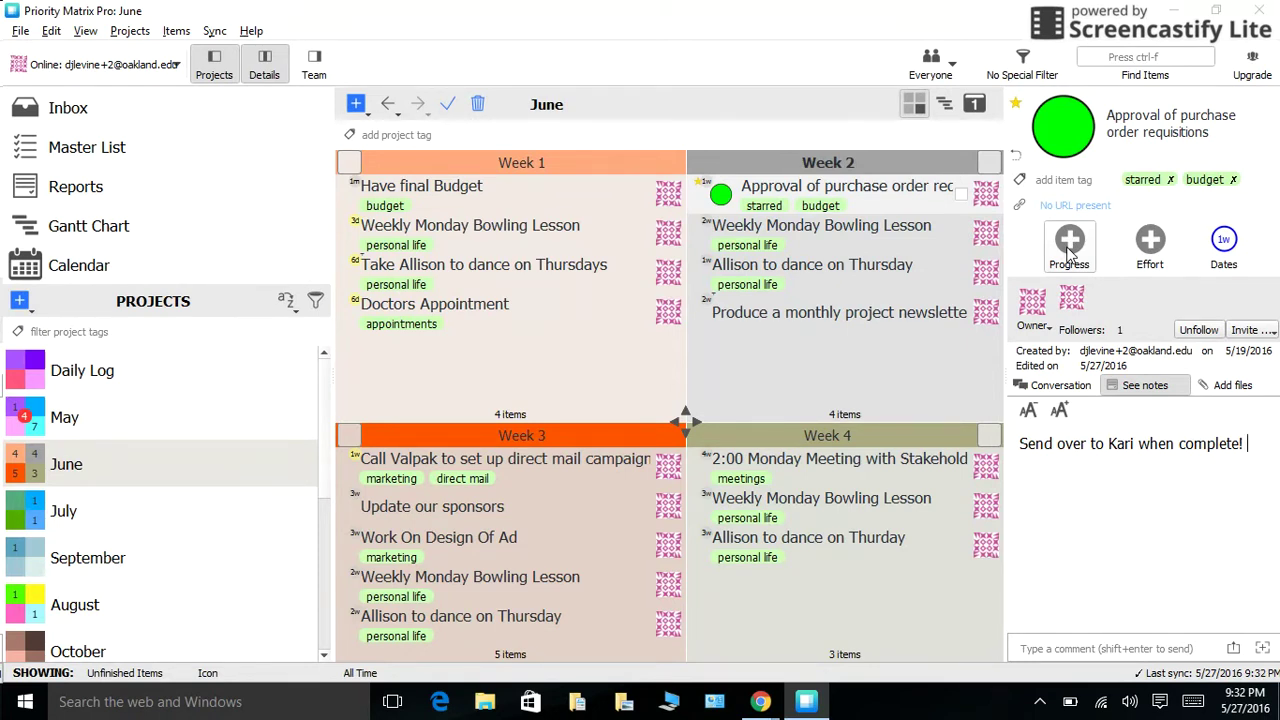
left_click(1069, 252)
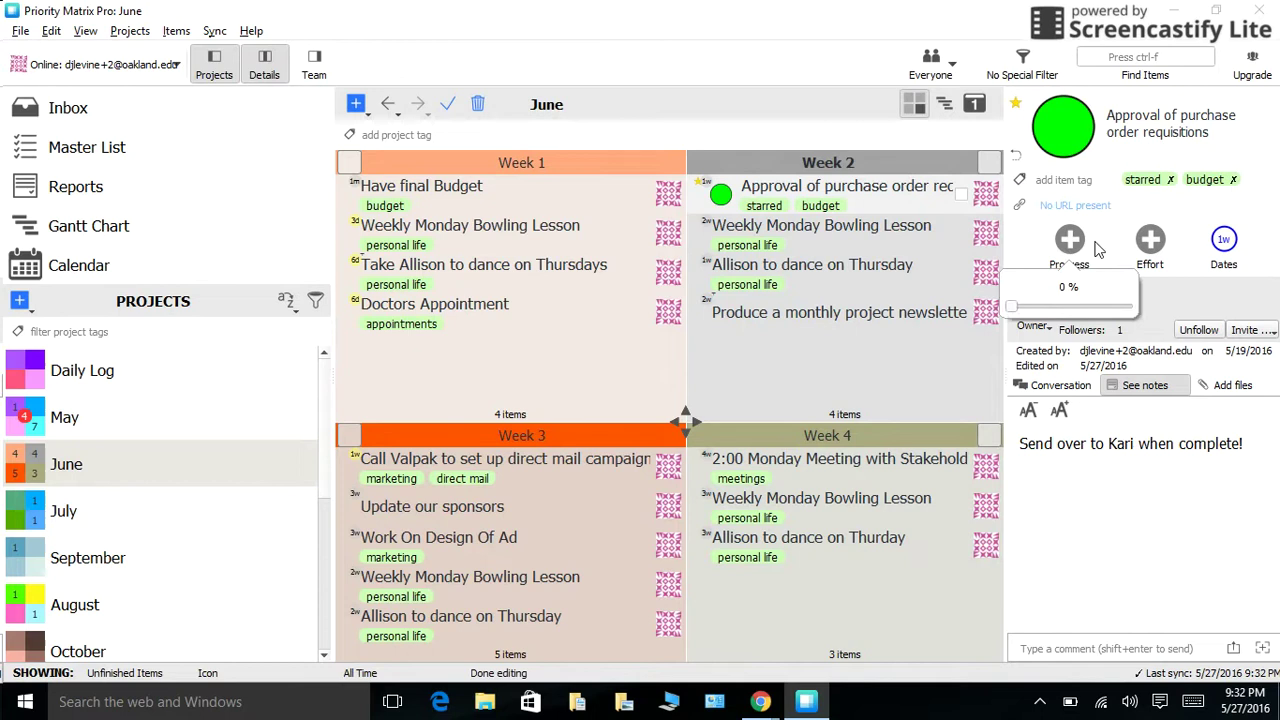
left_click(1224, 243)
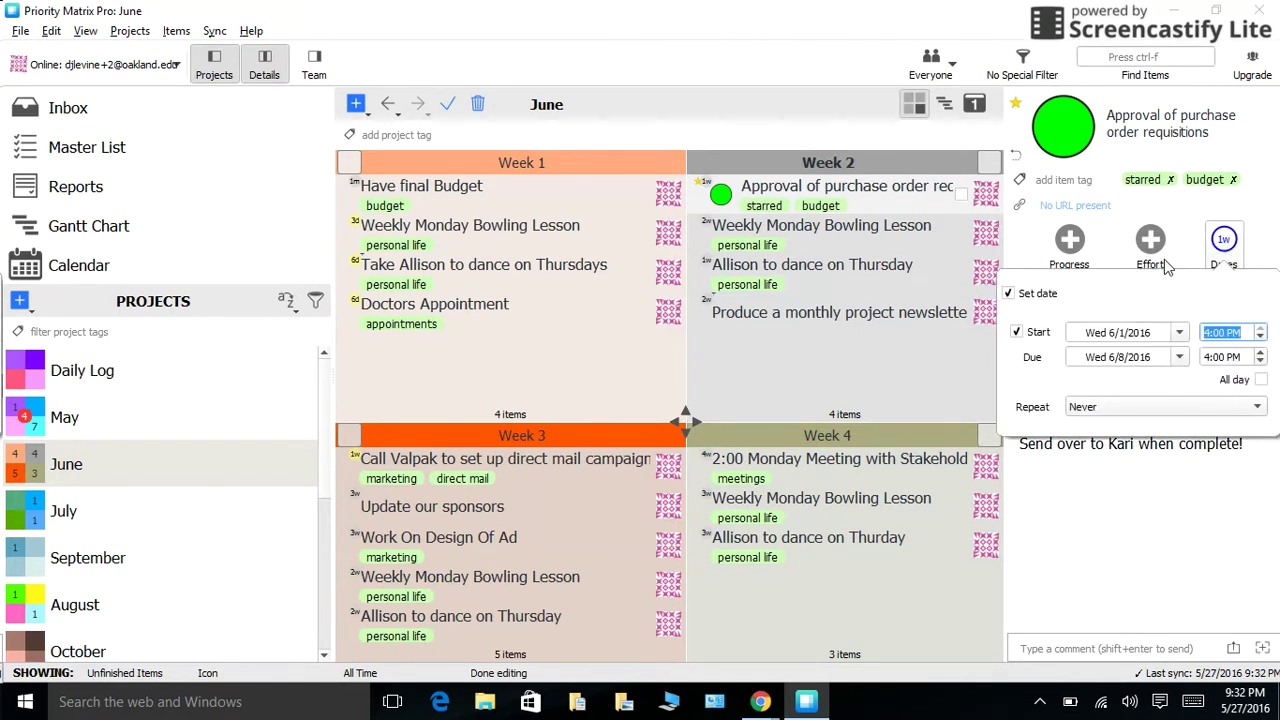
left_click(1122, 507)
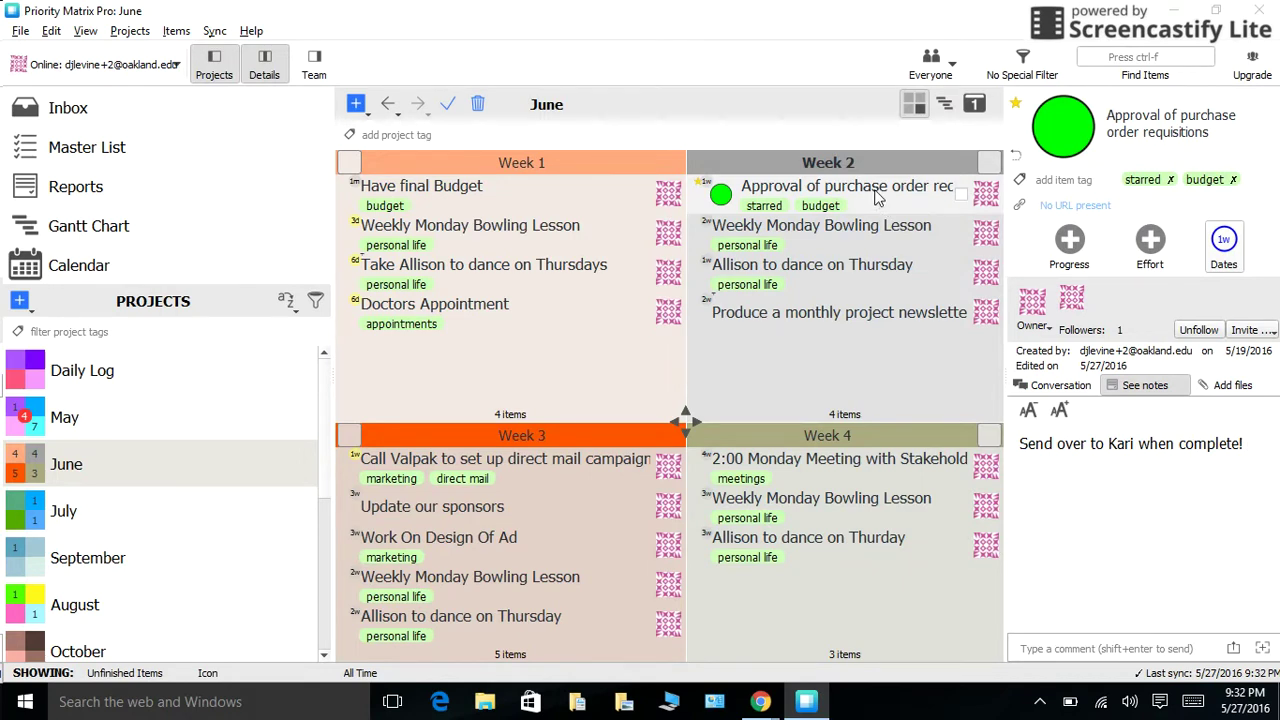
Move the 'Approval of purchase order requisitions' item from June into the July project and select it
left_click(875, 199)
left_click_drag(875, 199, 545, 348)
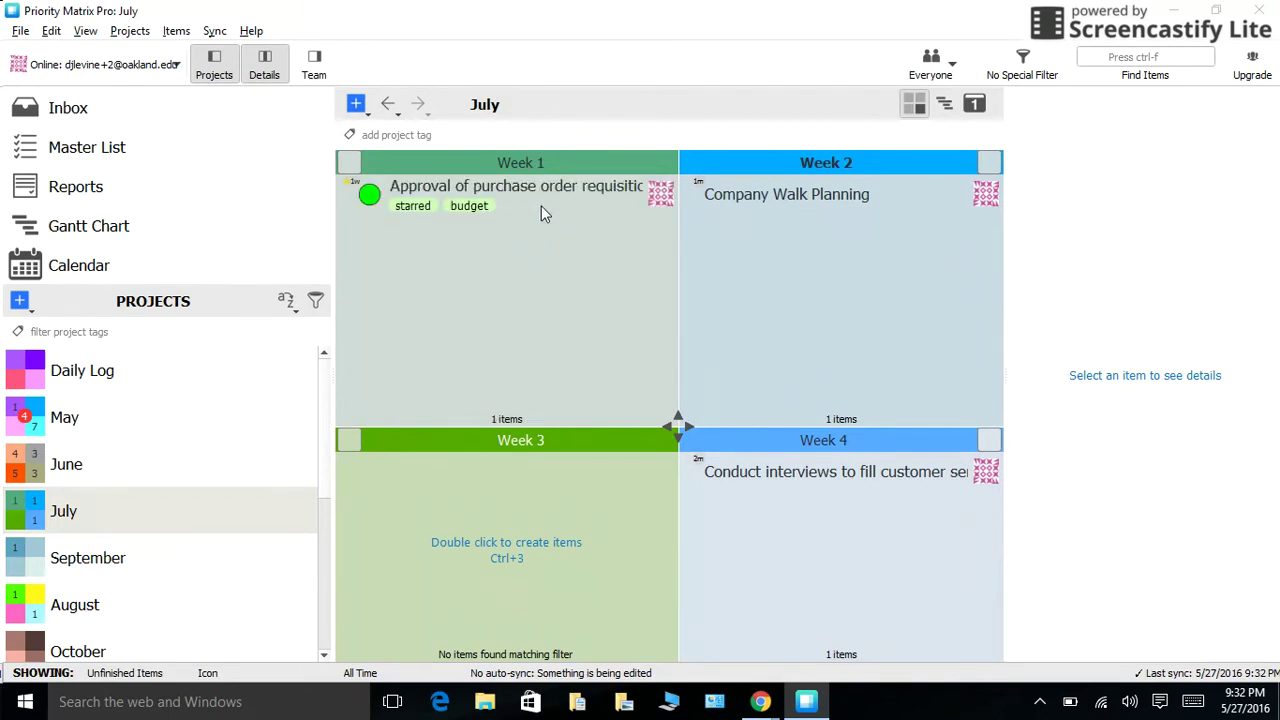
left_click(541, 210)
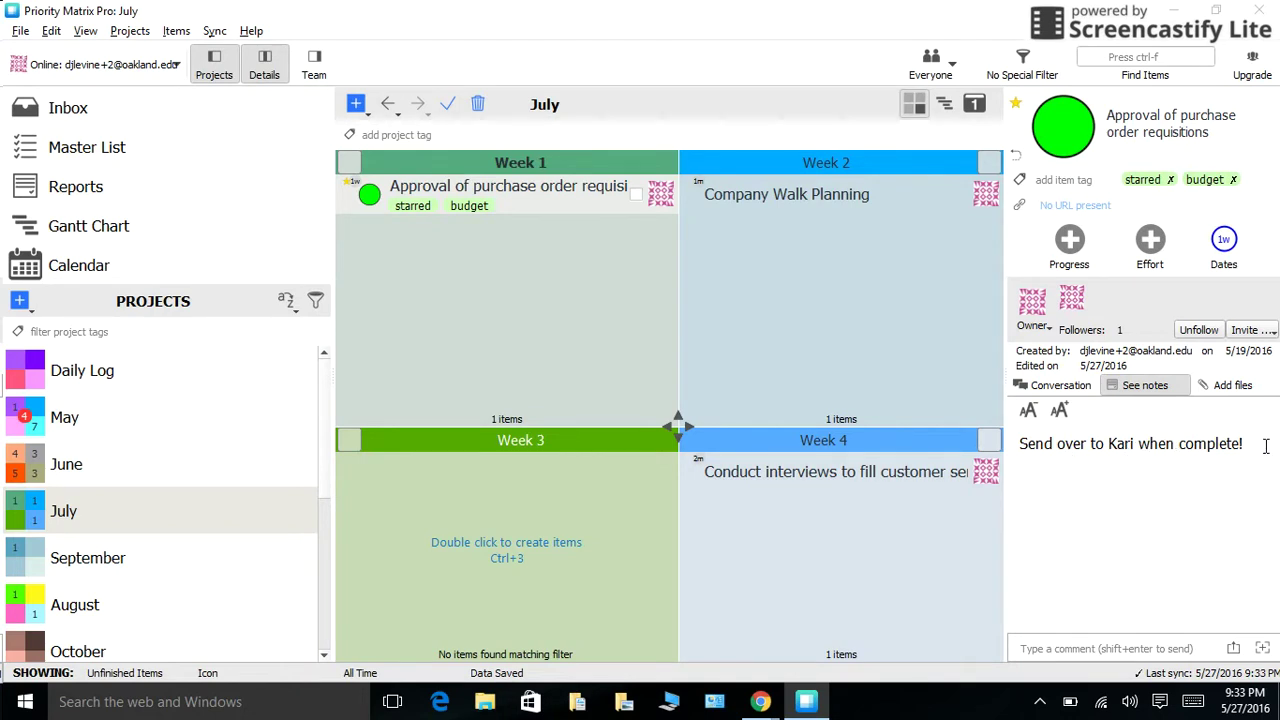
Switch the purchase-order item's details pane from Add files to its Conversation history
left_click(1246, 390)
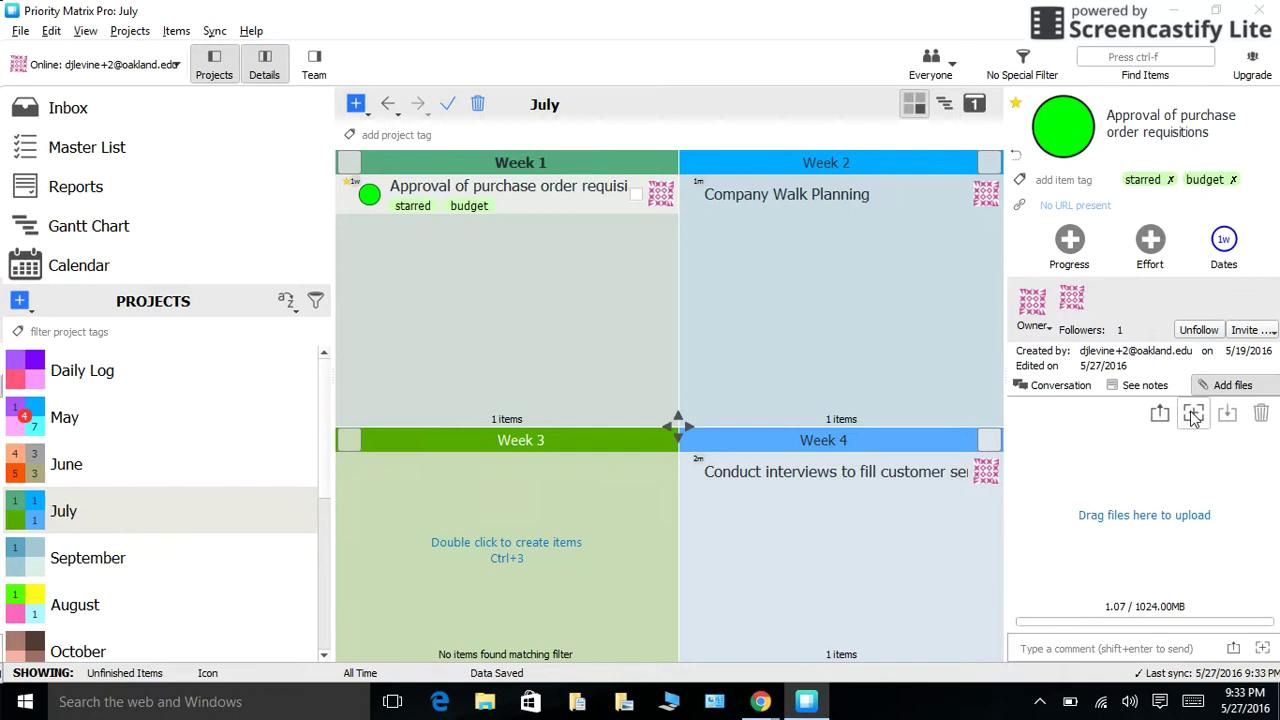
left_click(1068, 387)
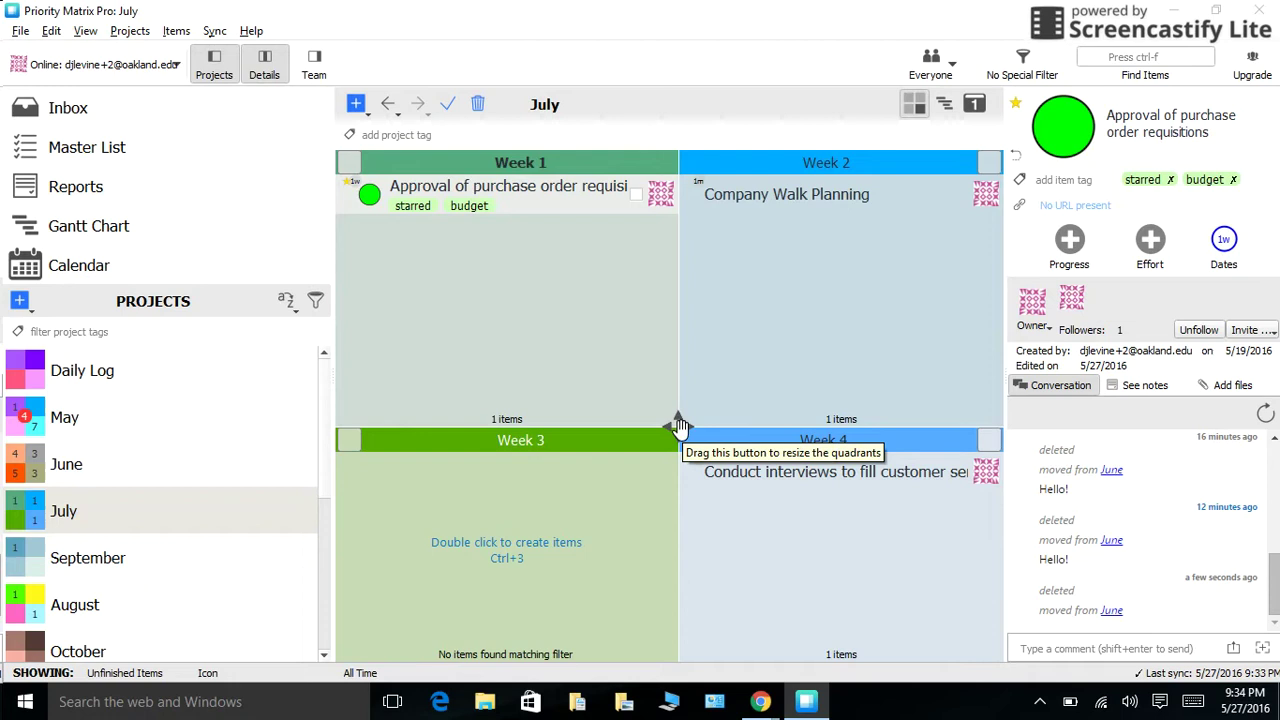
Shrink the Week 1 and Week 2 quadrants, then switch to the empty Daily Log project
mouse_move(678, 424)
left_mouse_down()
mouse_move(680, 263)
mouse_move(686, 417)
left_mouse_up()
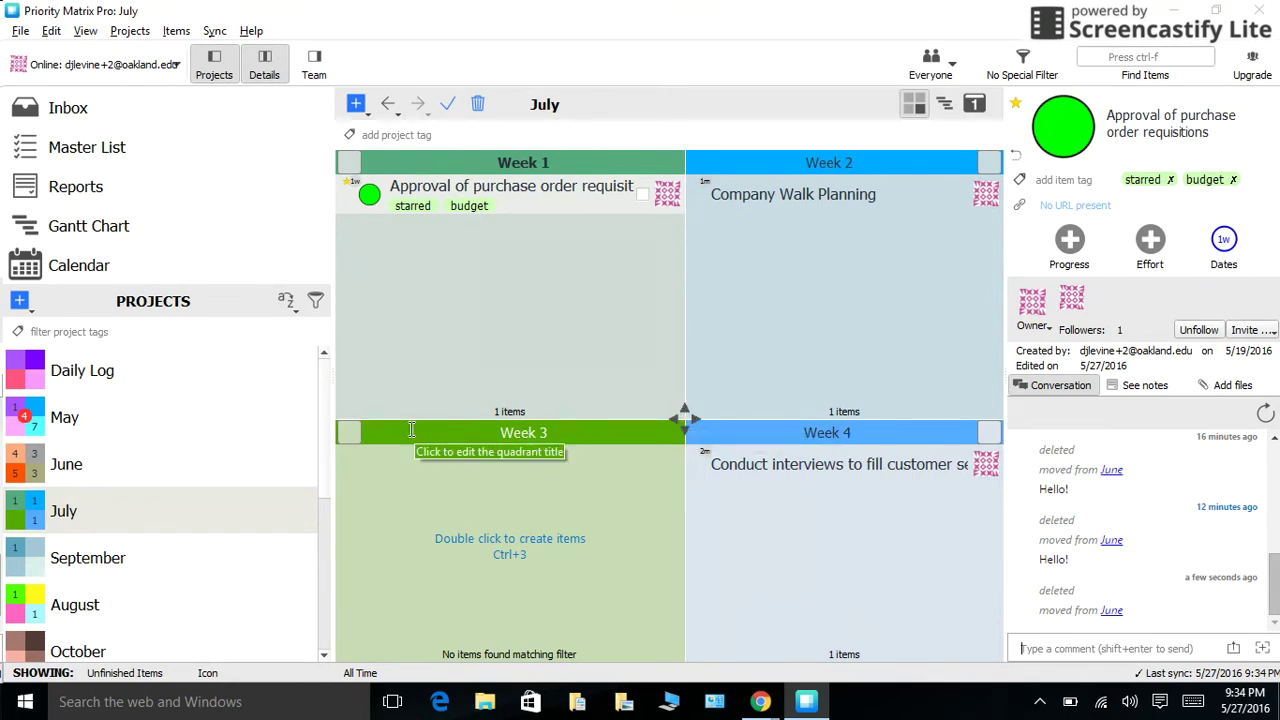
left_click(211, 377)
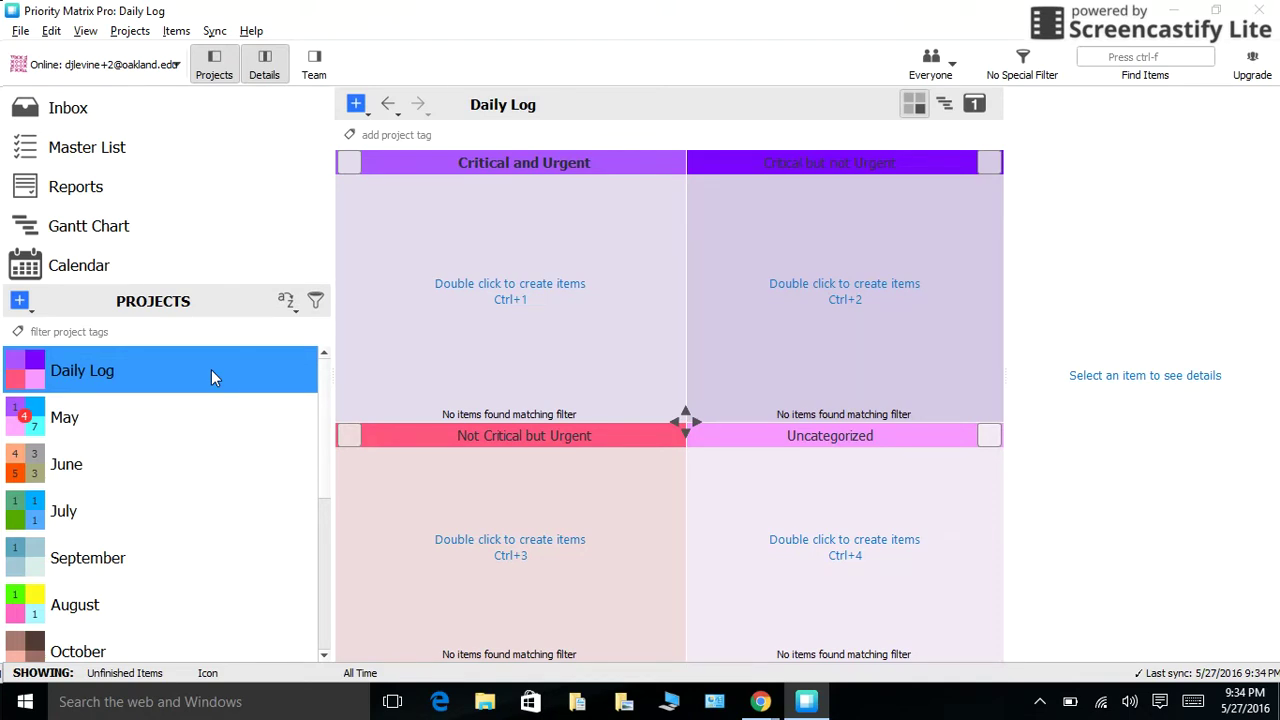
Show the Master List filtered to tasks due this week across all projects
left_click(143, 158)
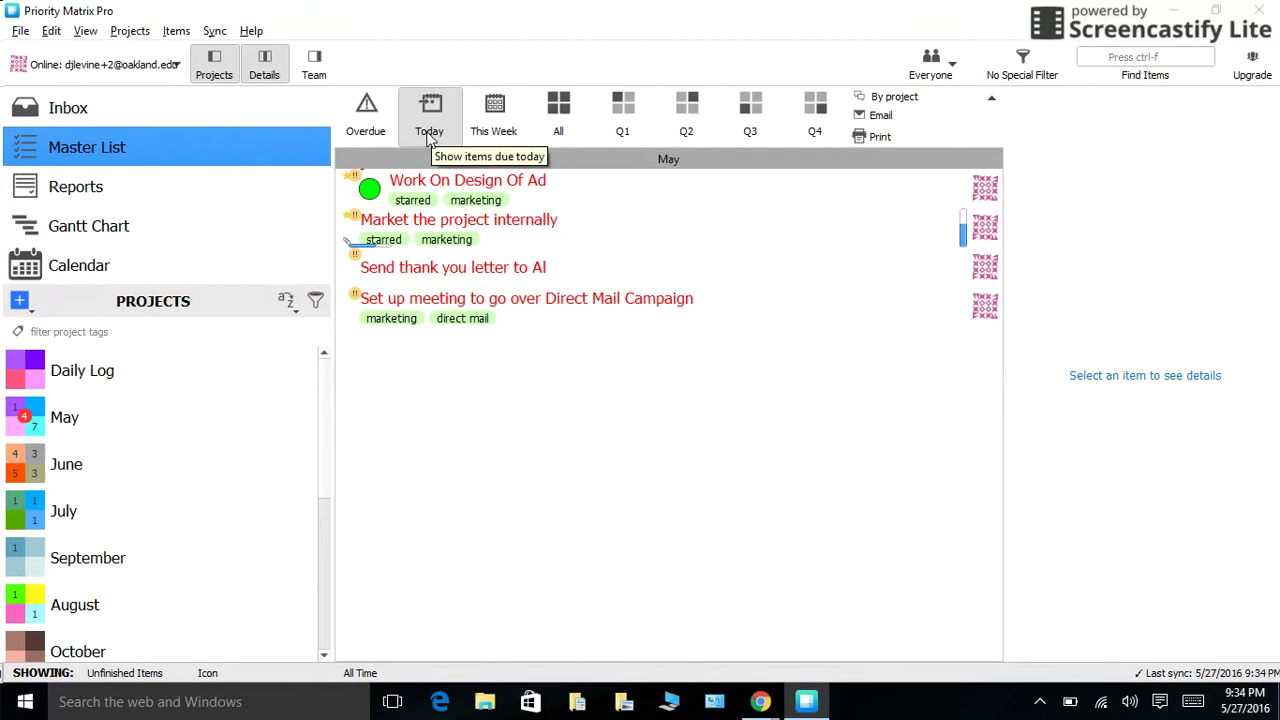
left_click(497, 133)
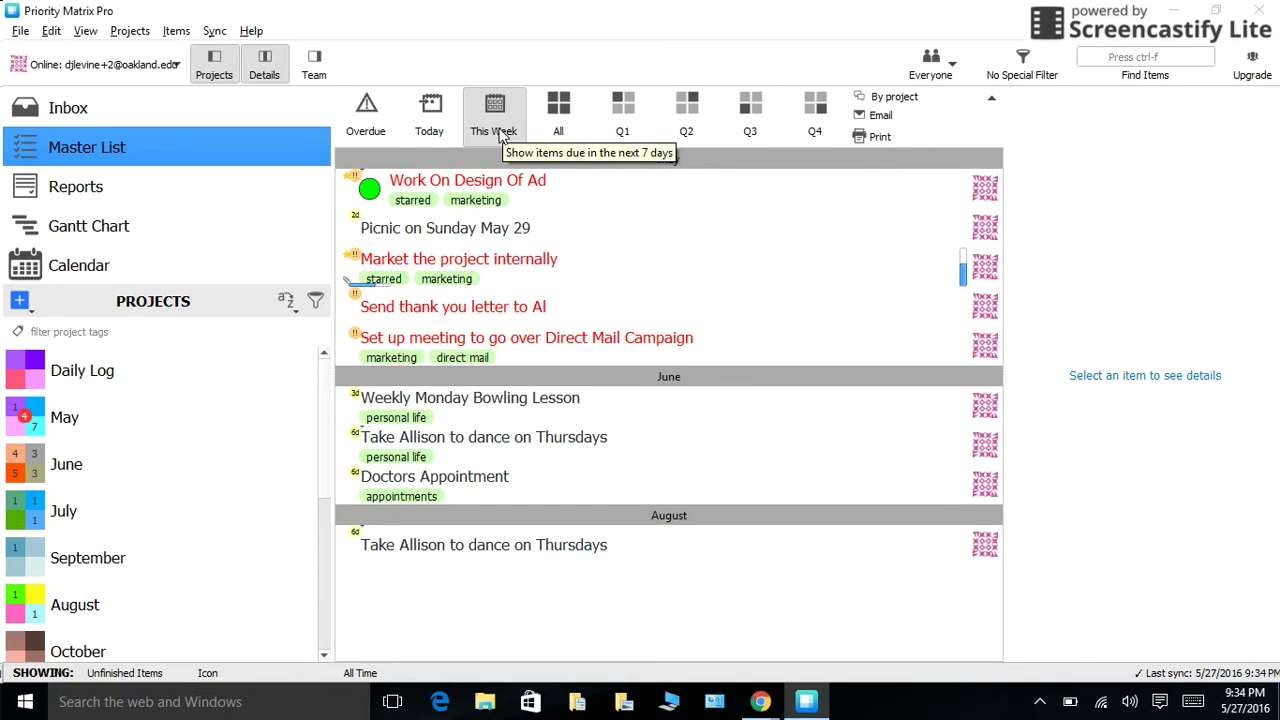
Open the Advanced Search & Sort panel from the No Special Filter button
left_click(1016, 60)
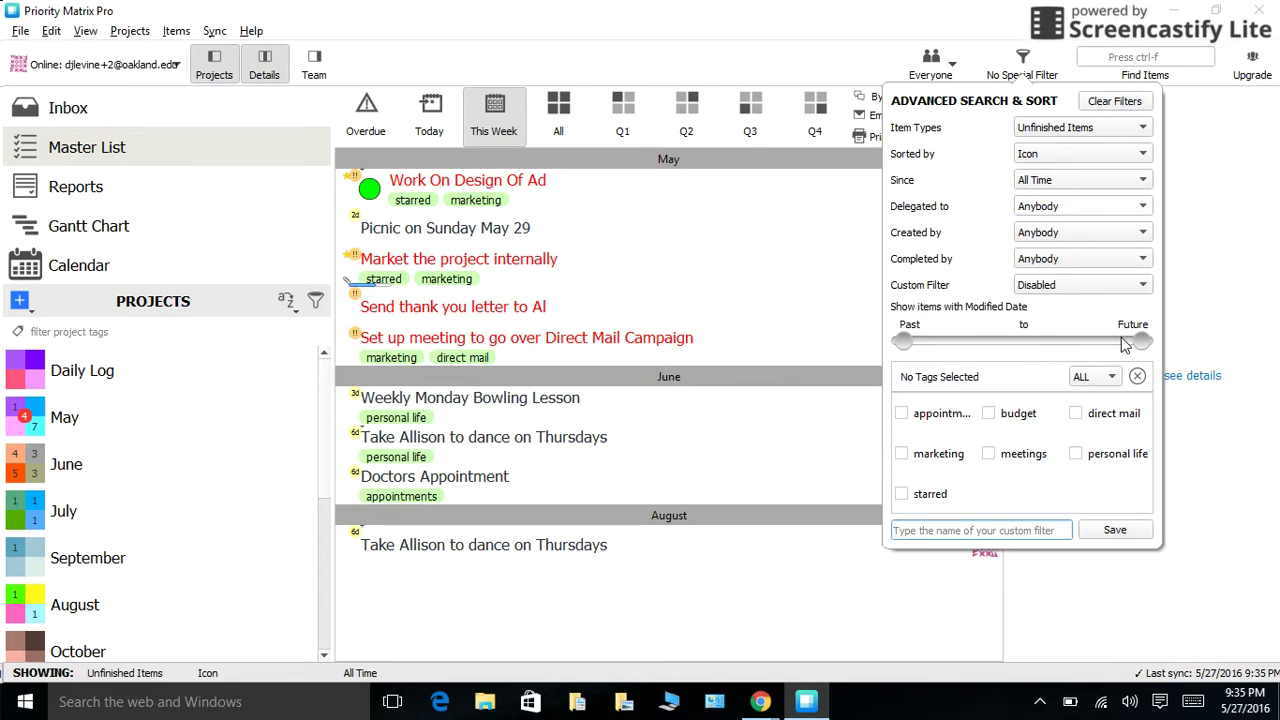
Filter by the appointments tag, limit projects to matching ones, and open June's week view
left_click(901, 414)
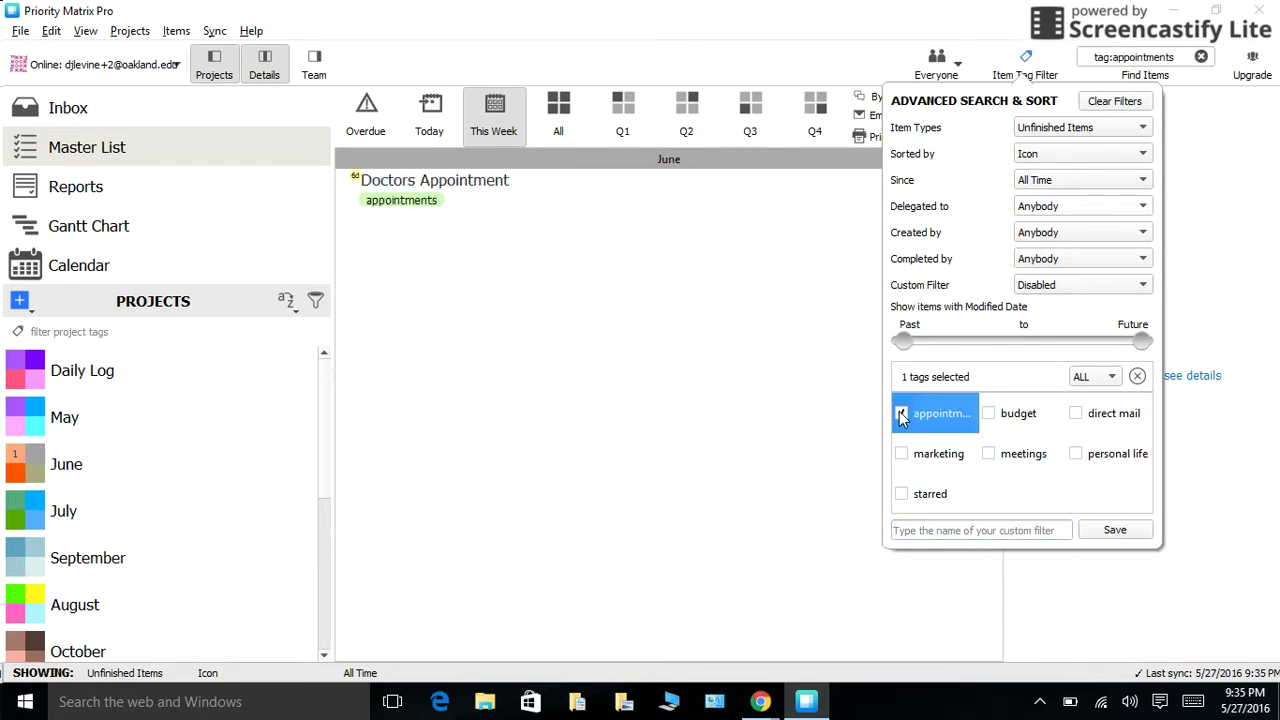
left_click(313, 302)
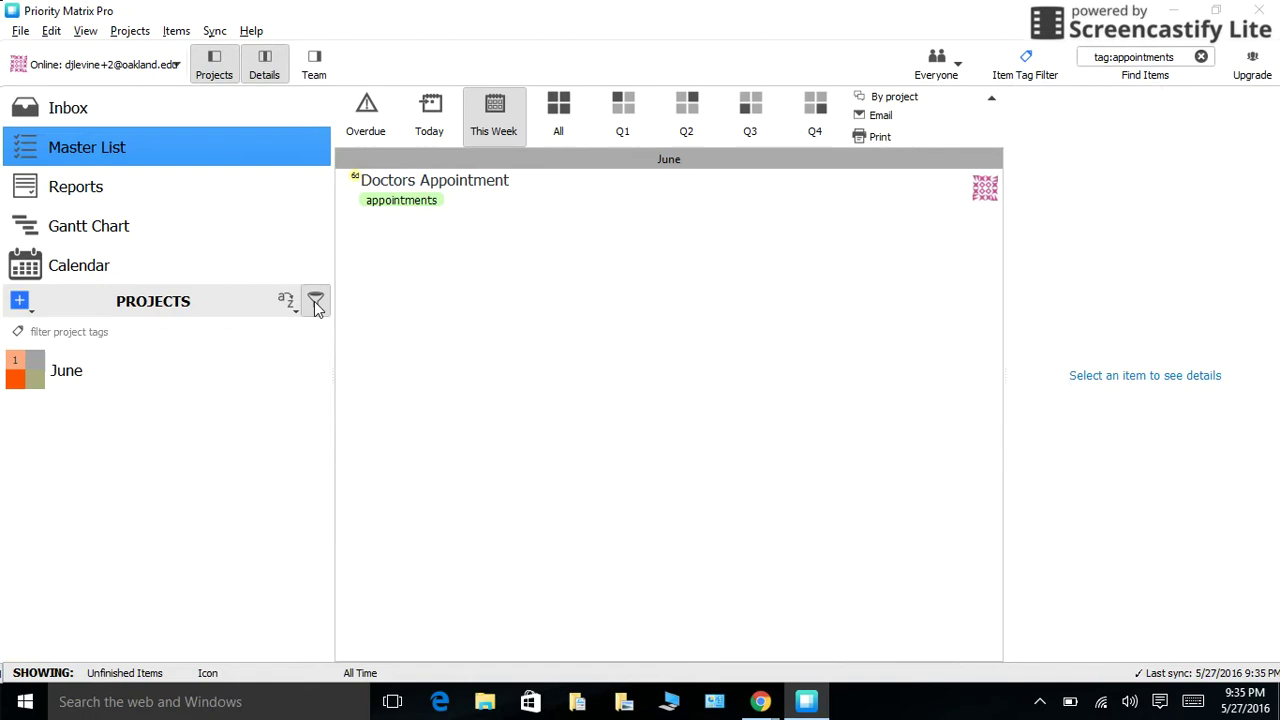
left_click(238, 371)
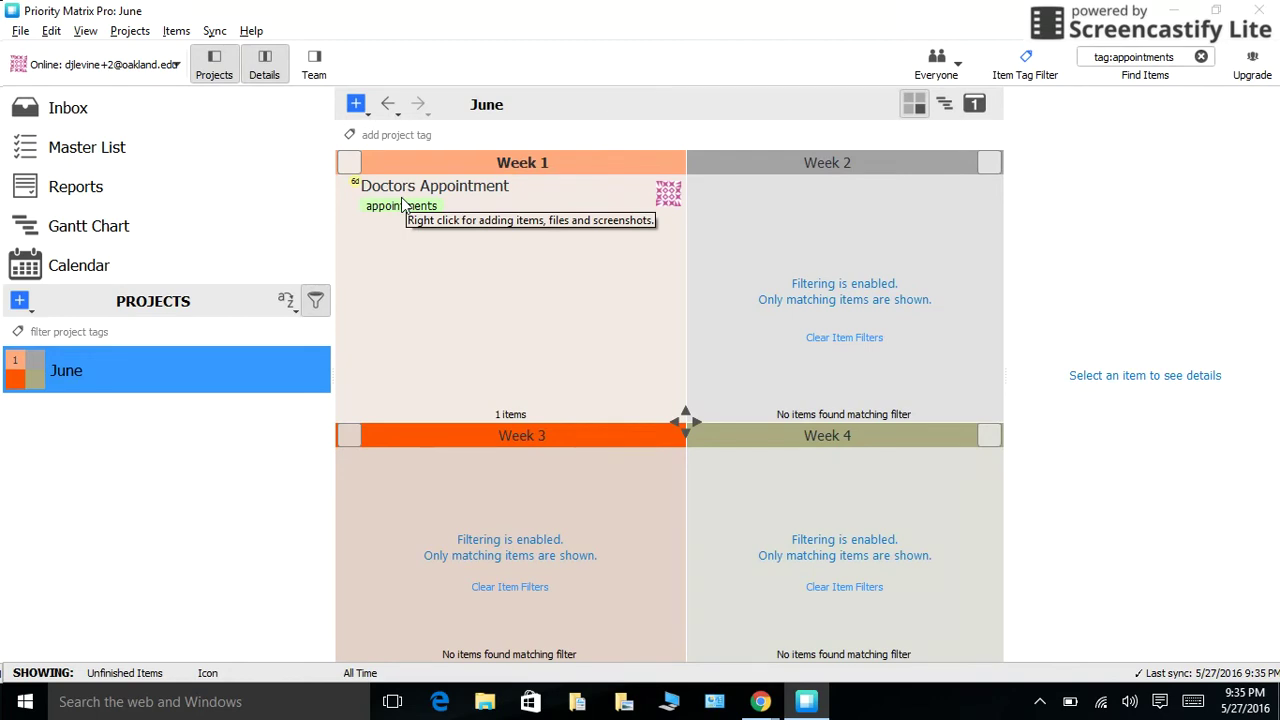
Show all projects again and clear the appointments tag filter so every June item appears
left_click(315, 305)
left_click(1025, 65)
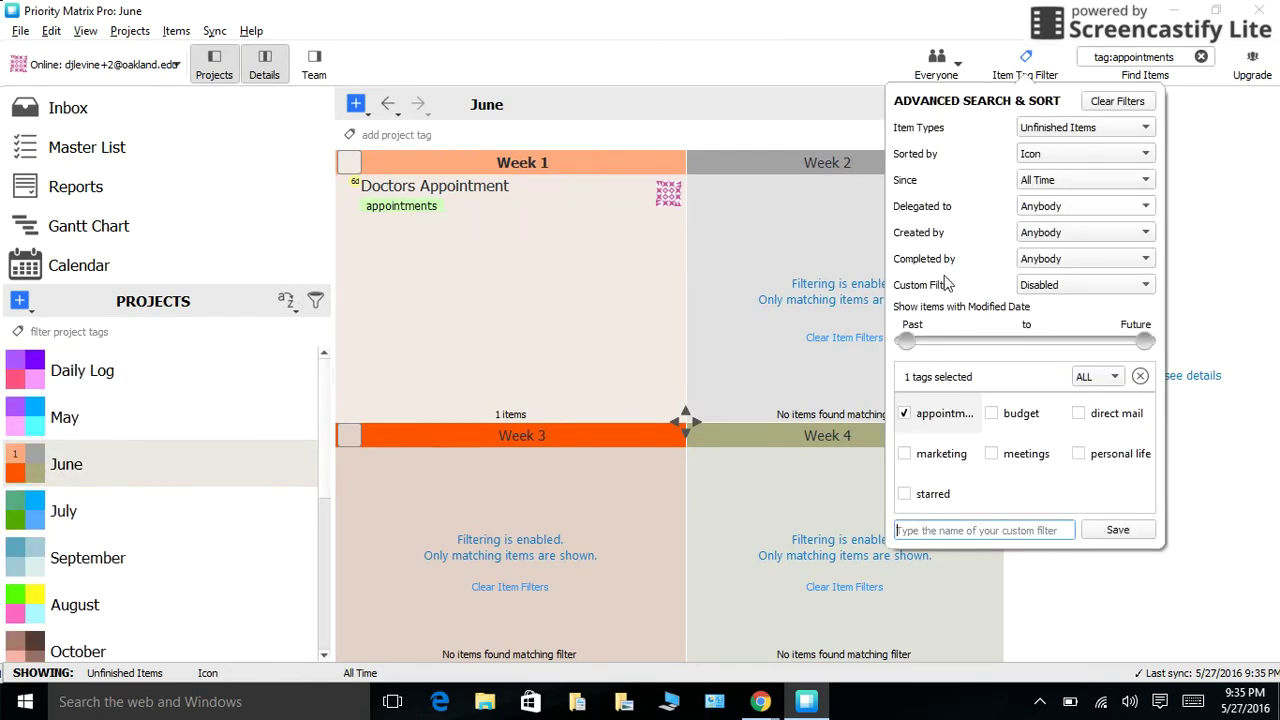
left_click(921, 415)
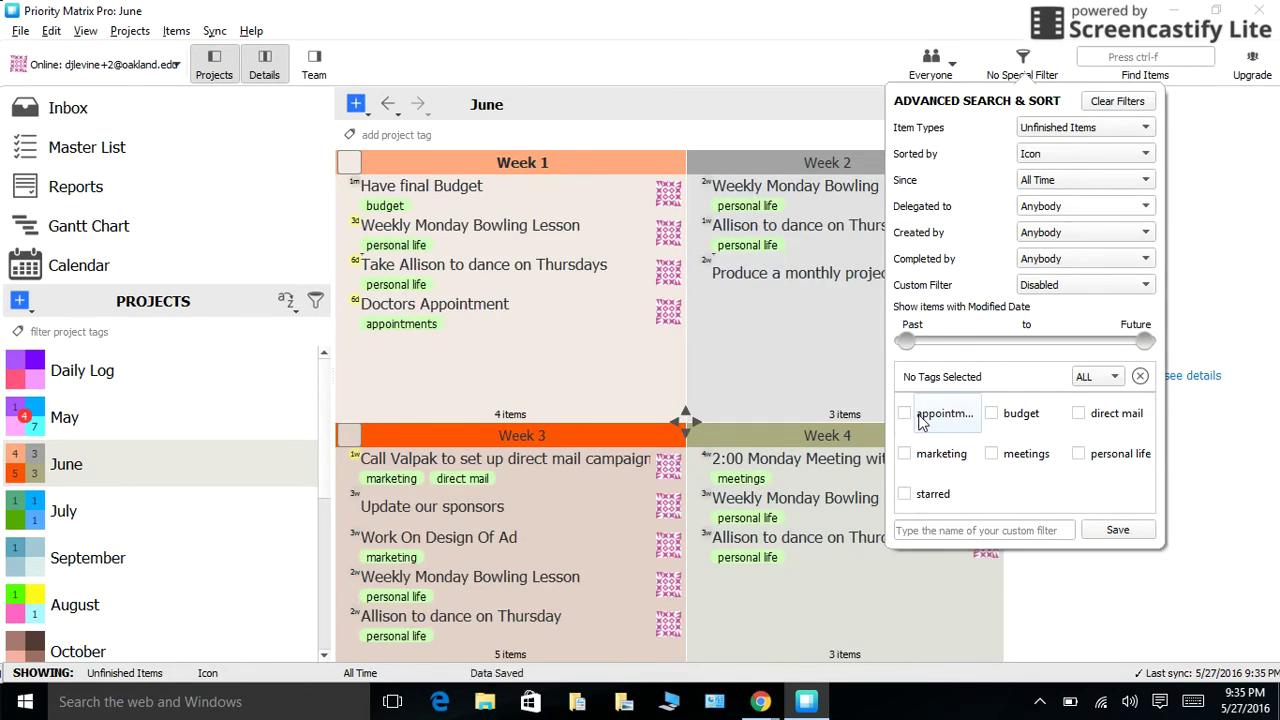
left_click(921, 415)
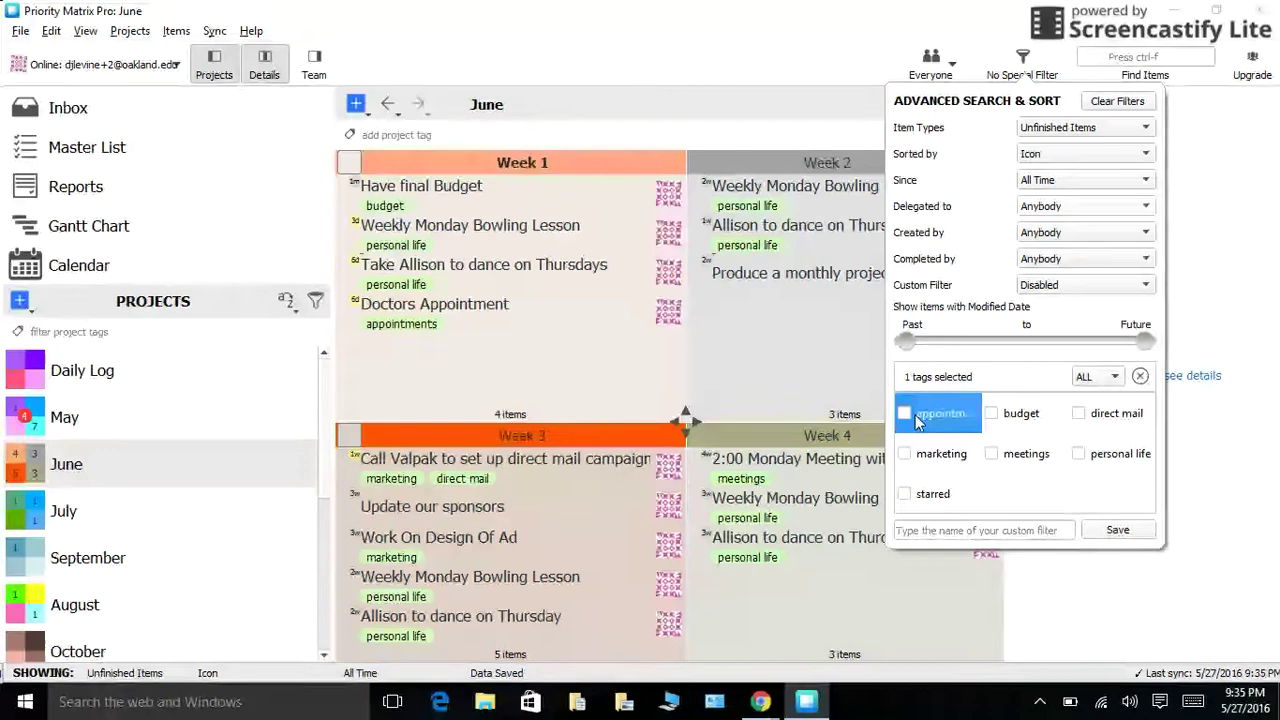
left_click(916, 418)
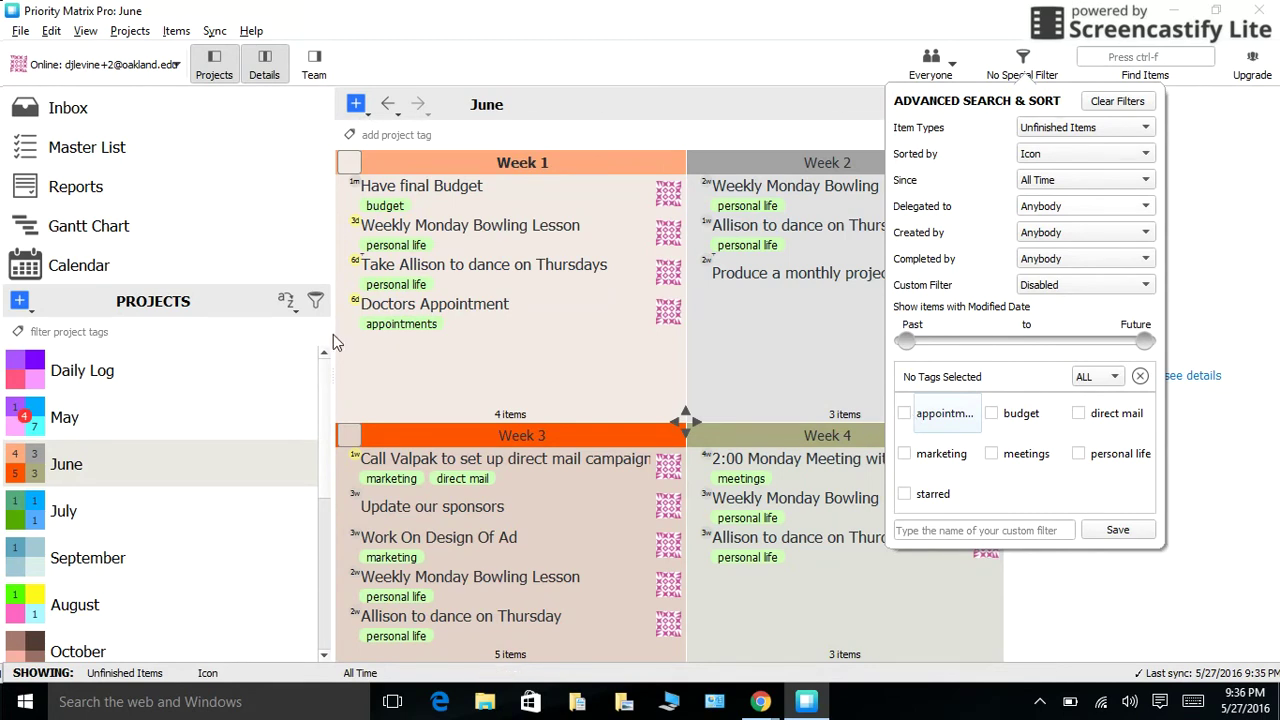
Review the Calendar and Gantt Chart overviews of all projects, then return to the Master List
left_click(78, 266)
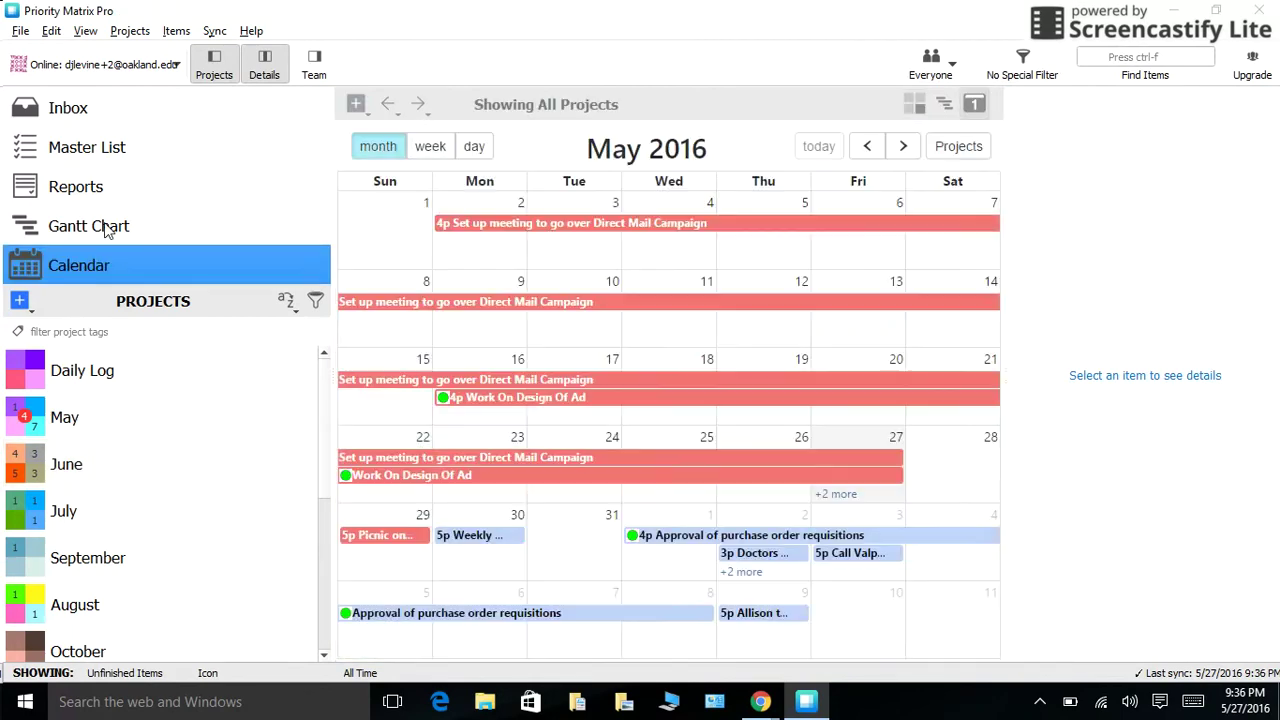
left_click(108, 230)
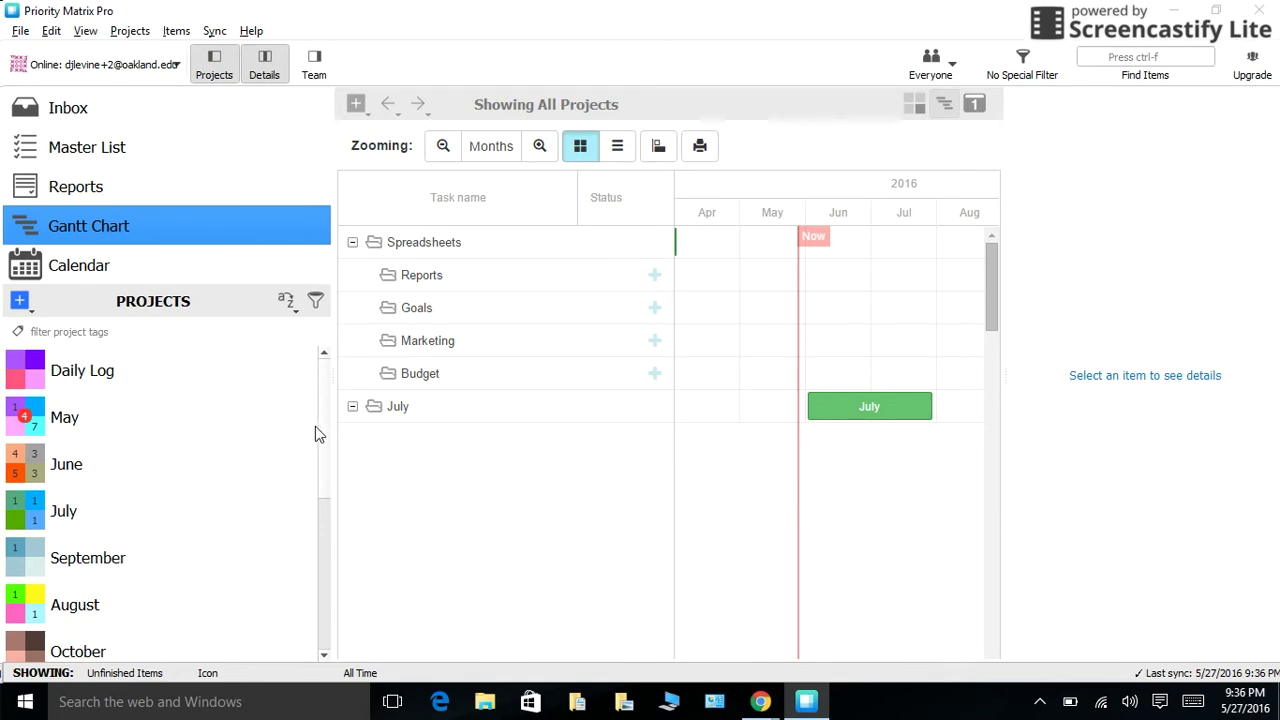
mouse_move(315, 426)
left_mouse_down()
mouse_move(309, 606)
mouse_move(323, 449)
left_mouse_up()
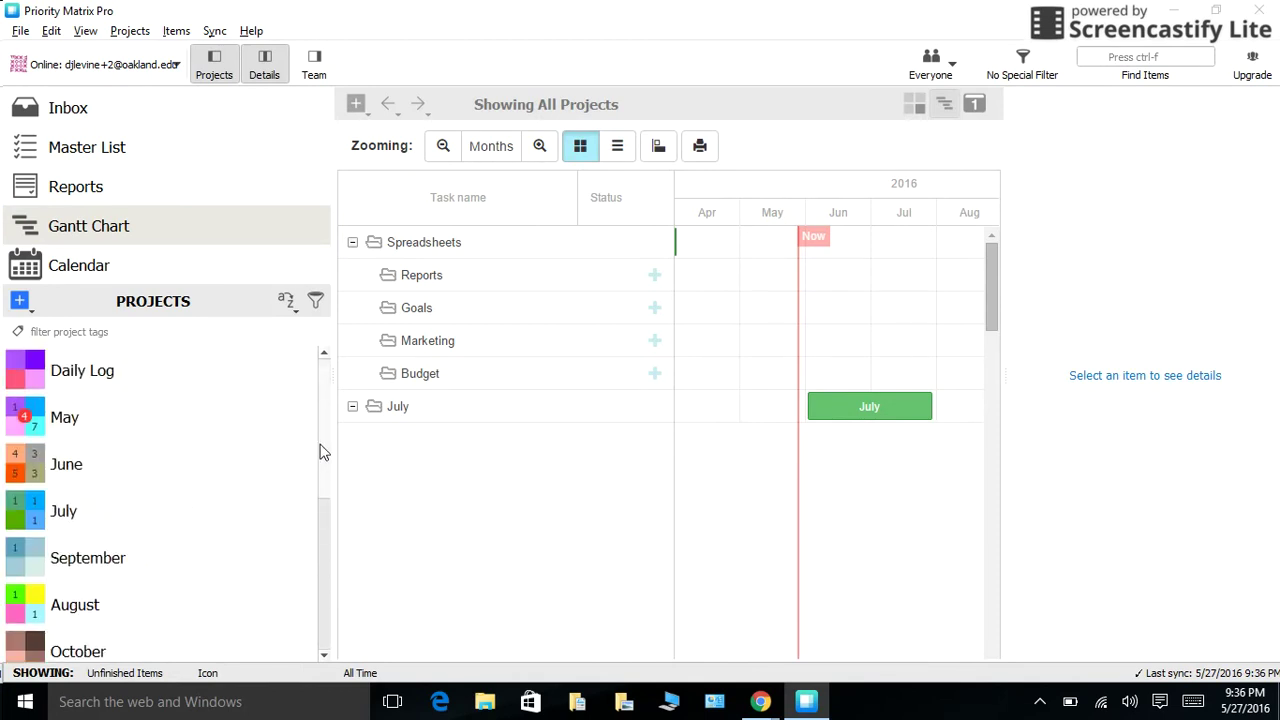
left_click(147, 151)
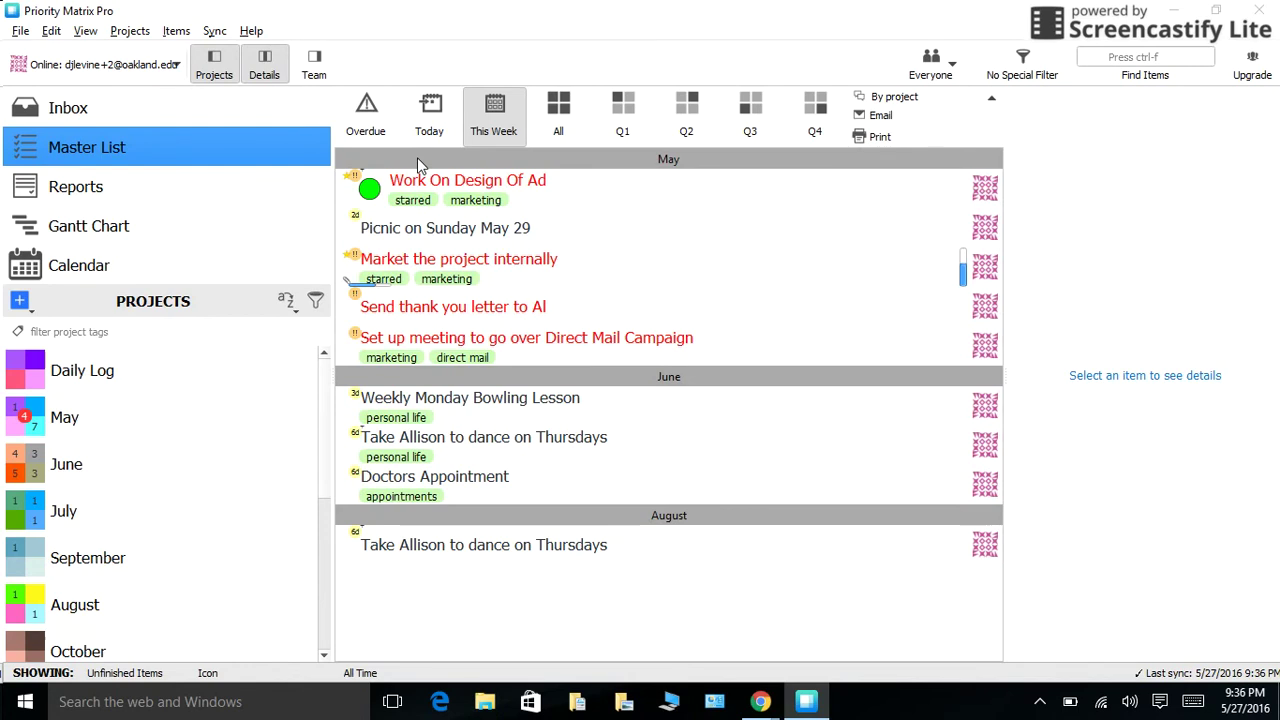
Open the May project, view it on the month calendar, then return to its four-week quadrant view
left_click(66, 432)
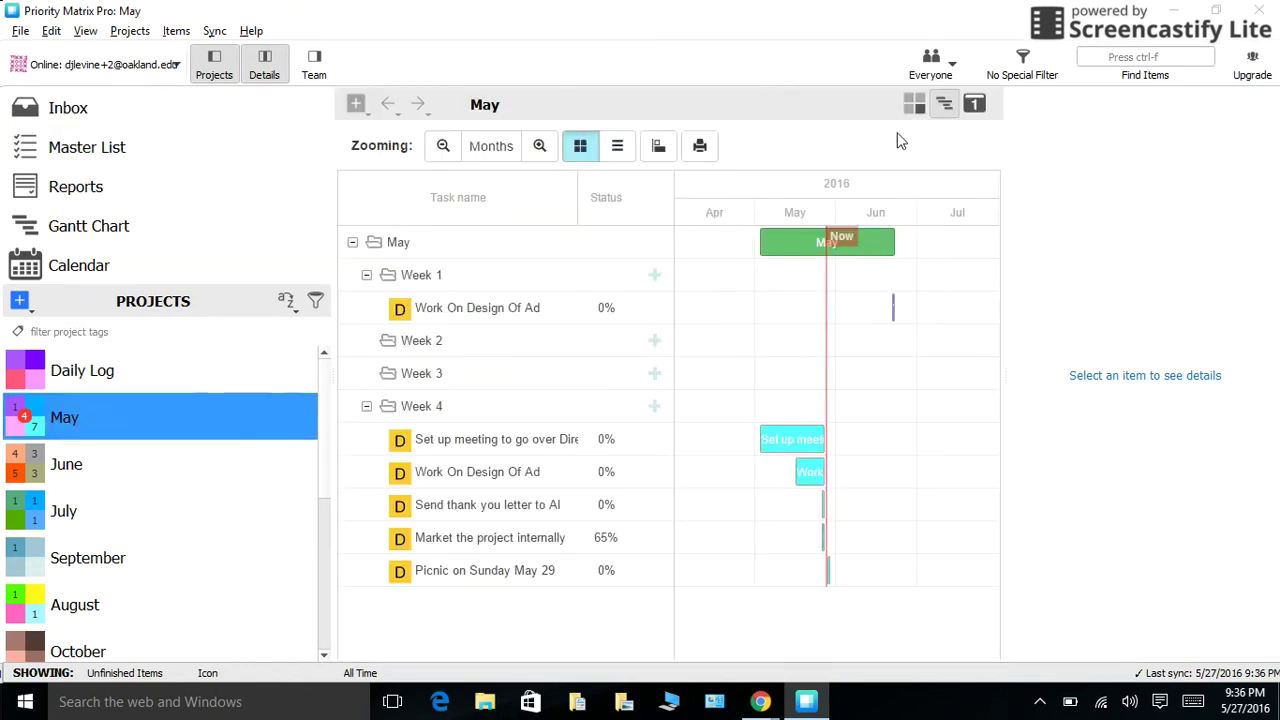
left_click(982, 112)
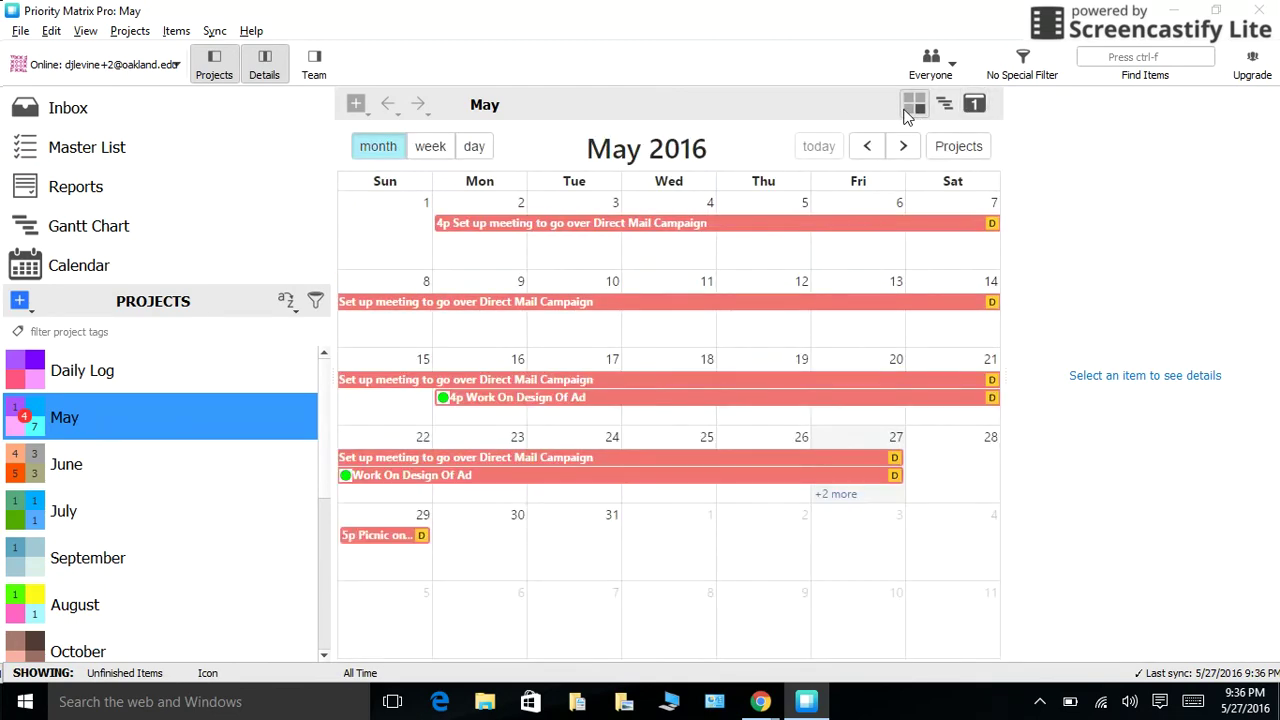
left_click(912, 106)
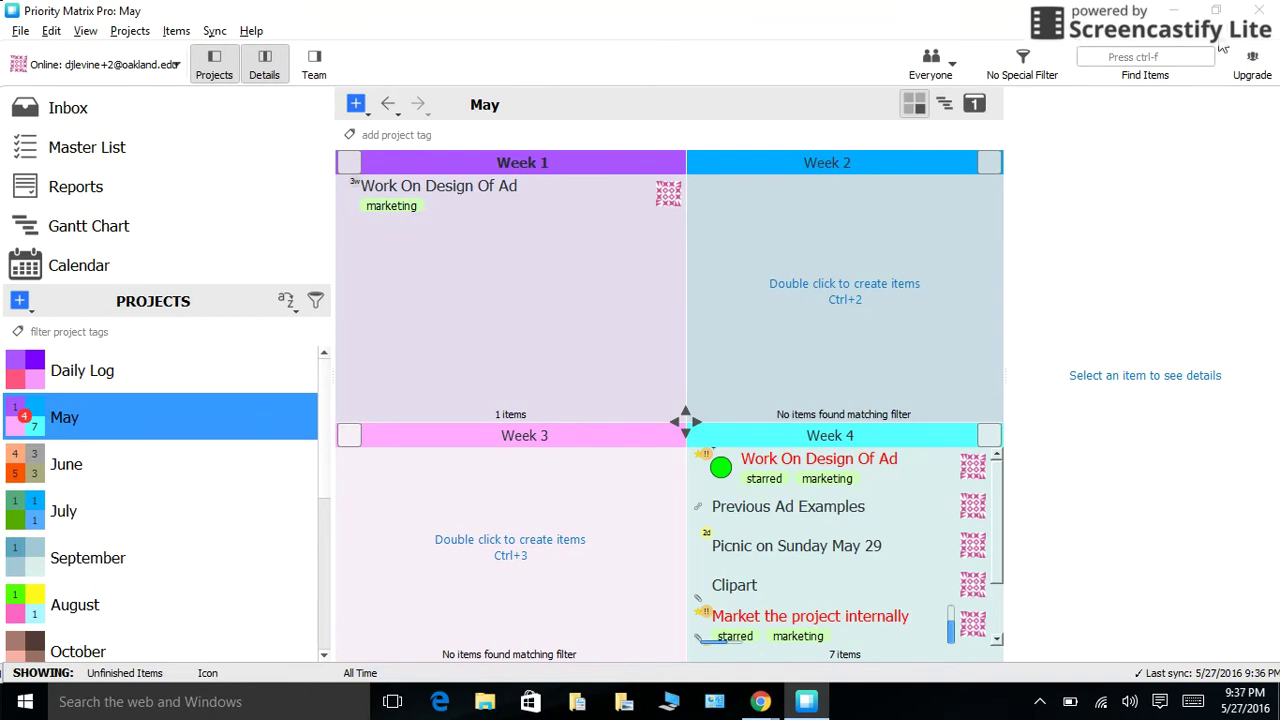
Search the May project's items for 'Ad' in the Find Items box
left_click(1173, 56)
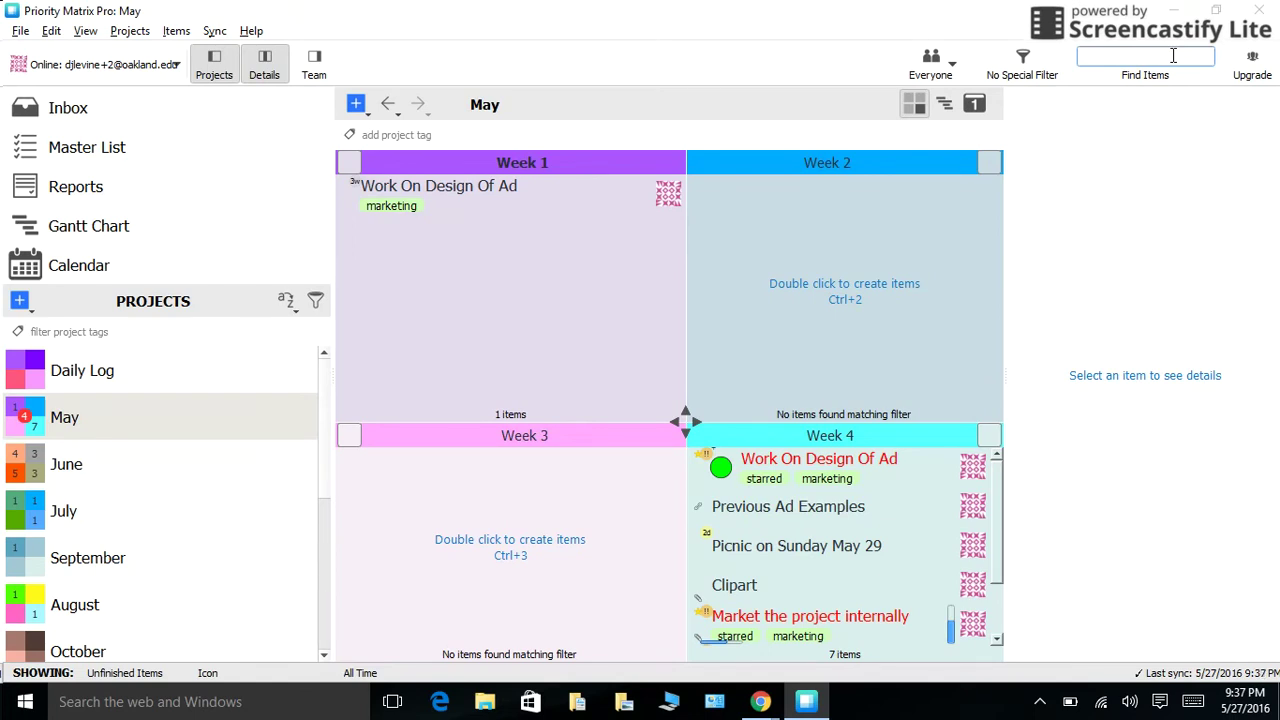
type("Ad")
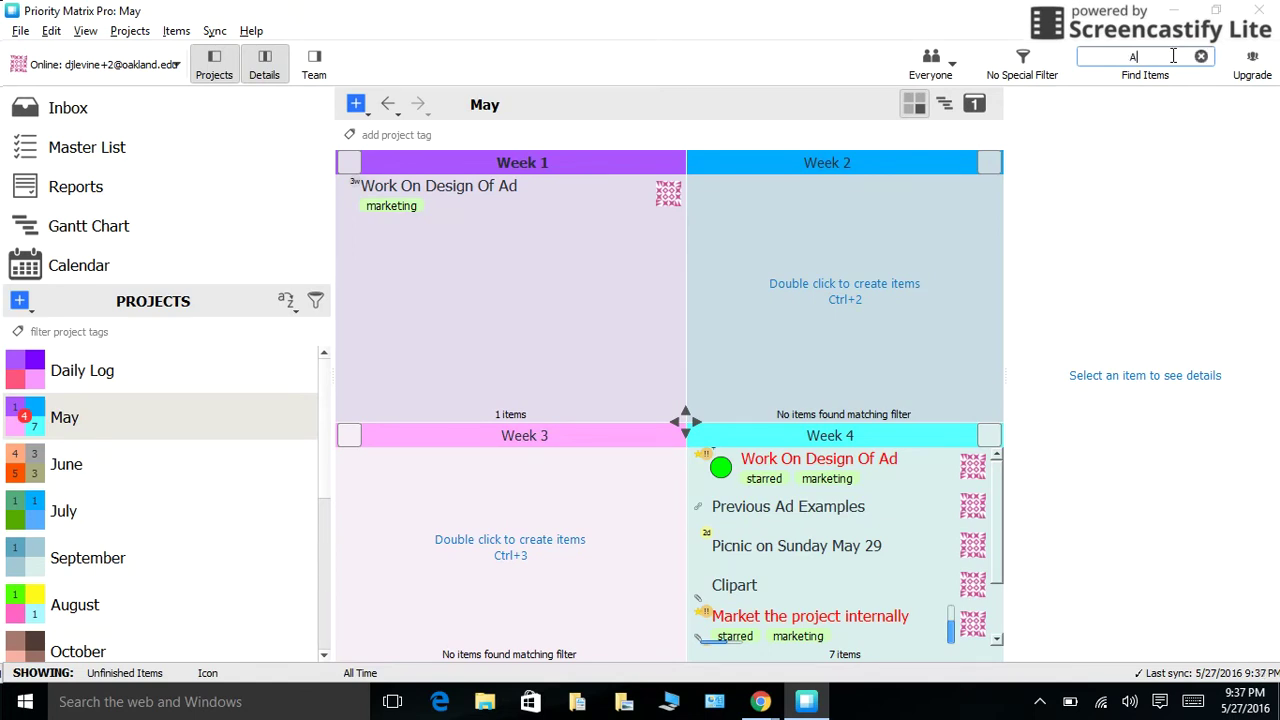